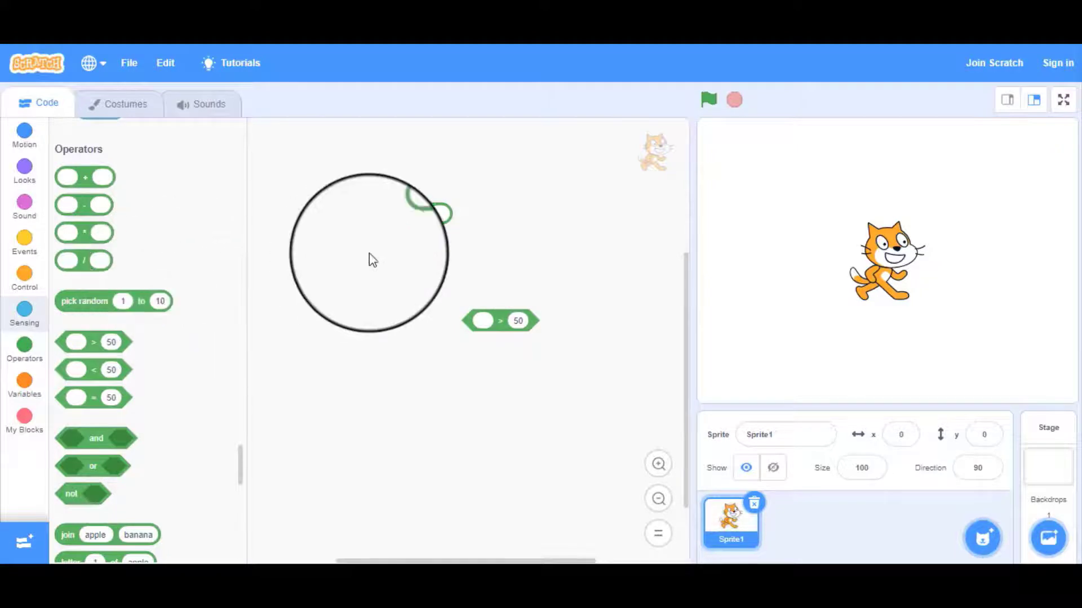
Step: Delete the remaining operator blocks, including the greater-than comparison, from the sprite's code area
drag(418, 213, 150, 262)
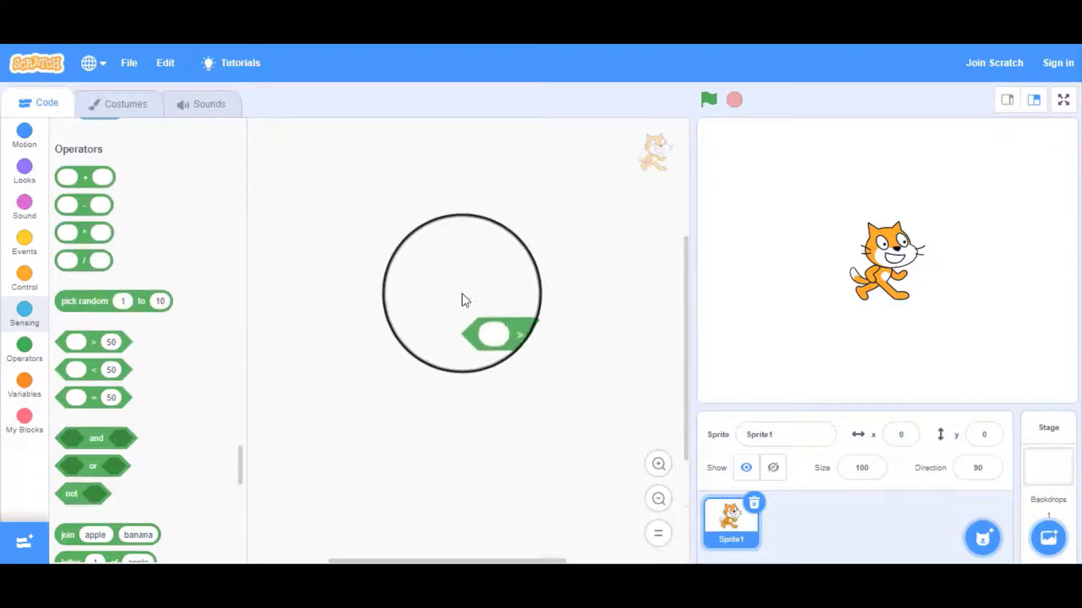
key(Delete)
click(499, 317)
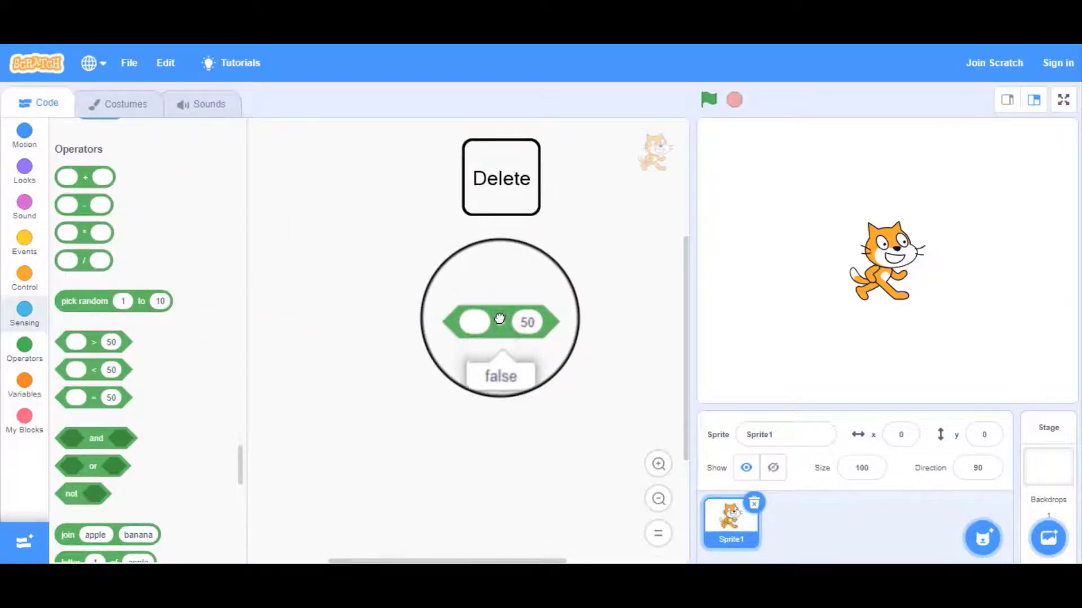
key(Delete)
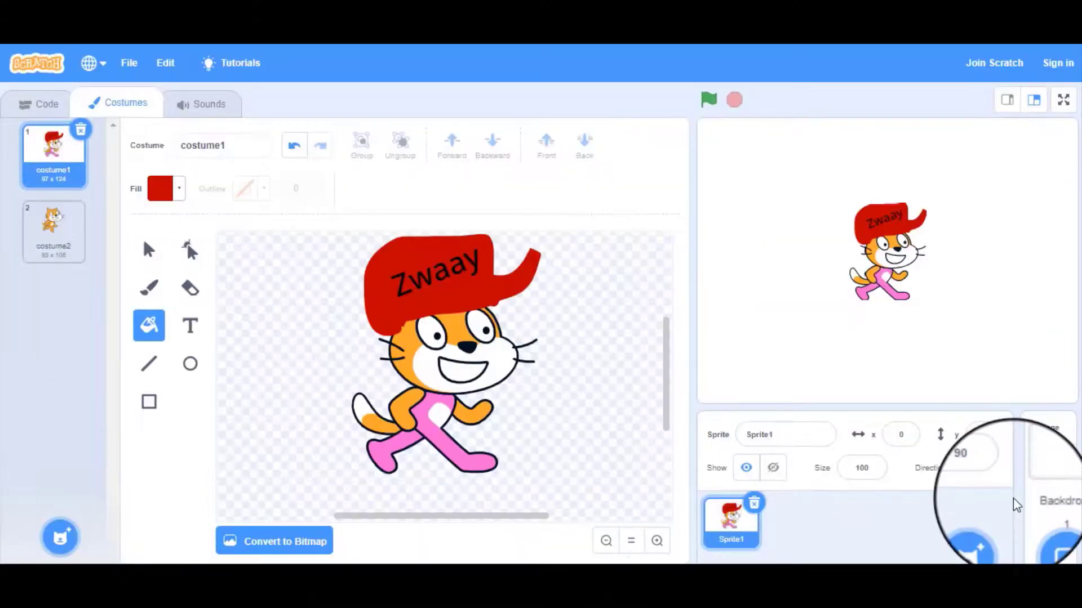
Step: Upload the Track image from the computer as a new stage backdrop
mouse_move(1049, 534)
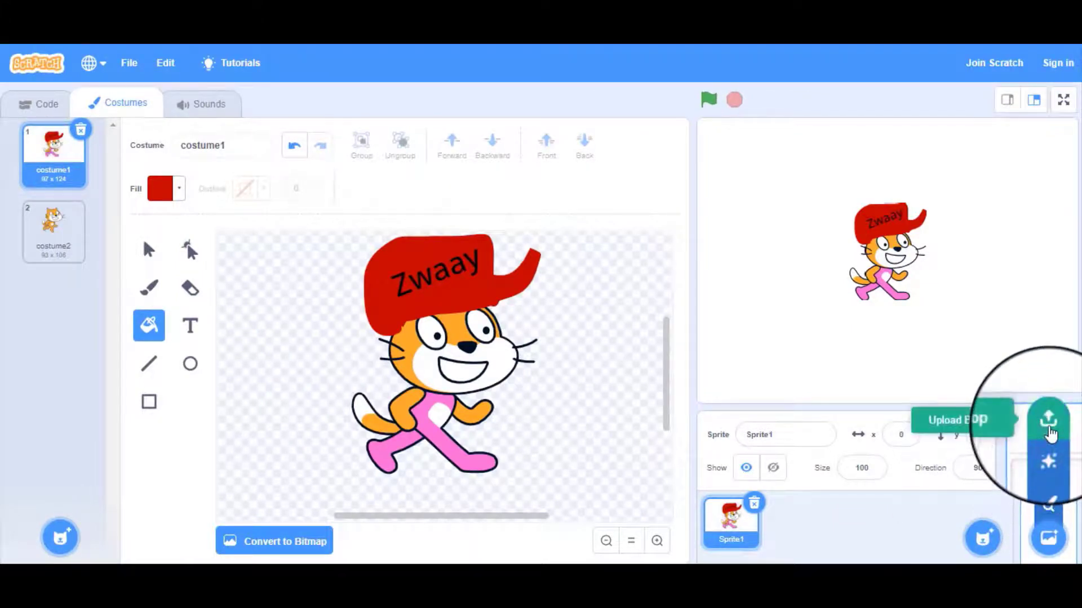
click(1048, 422)
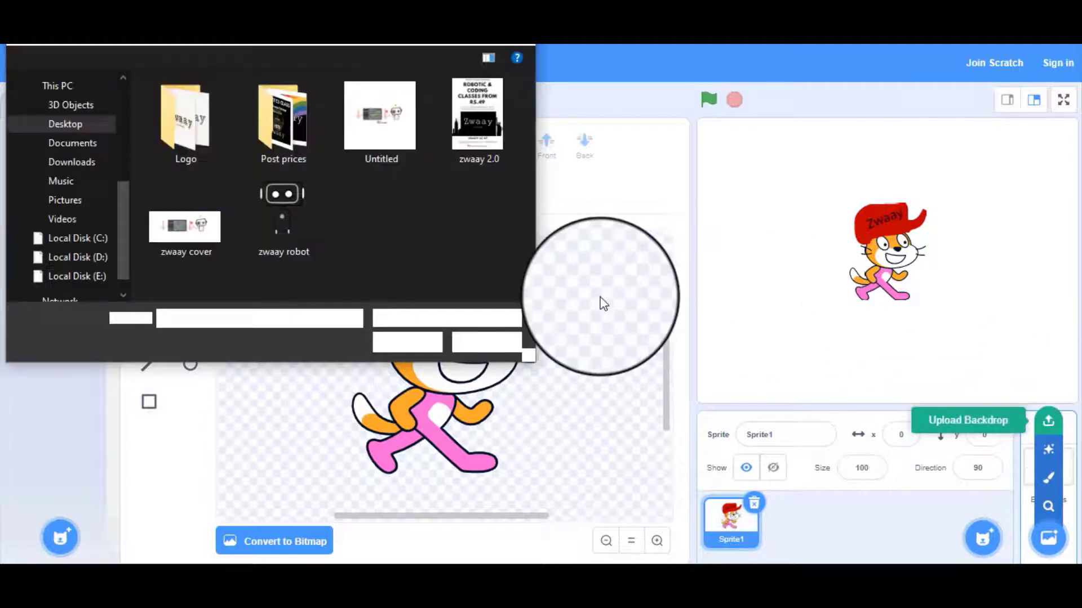
click(185, 243)
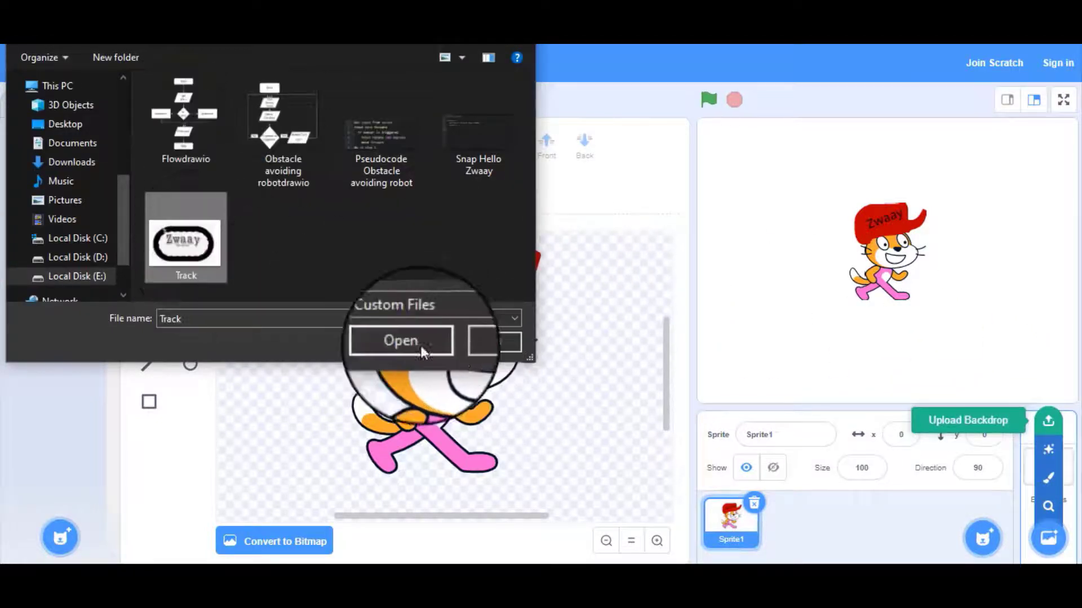
click(407, 342)
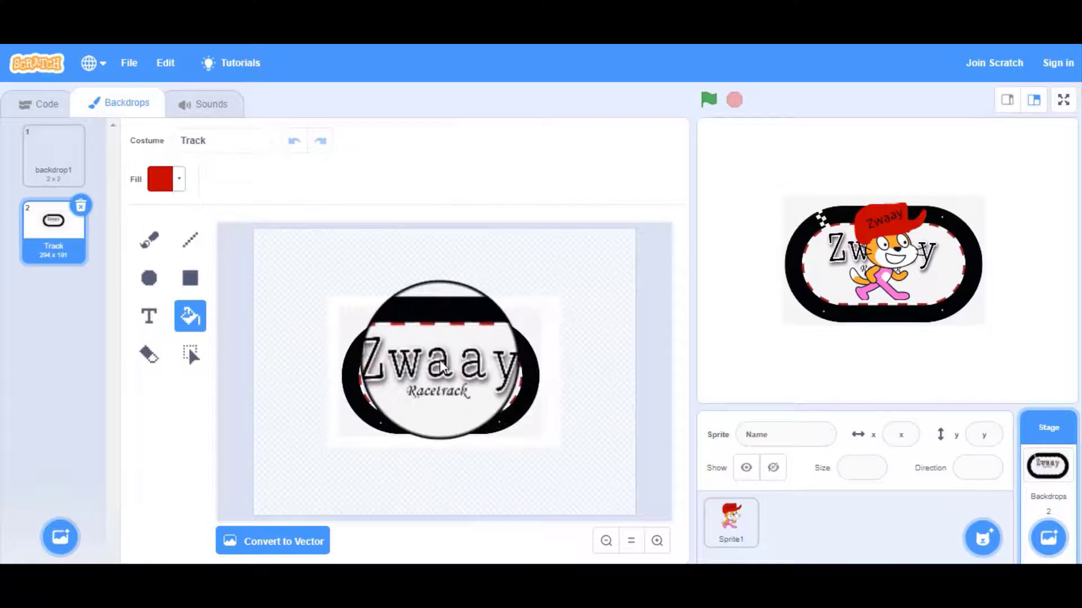
Step: Select the whole racetrack image in the Track backdrop, then enlarge and reposition it to fill the stage
scroll(442, 367, up, 1)
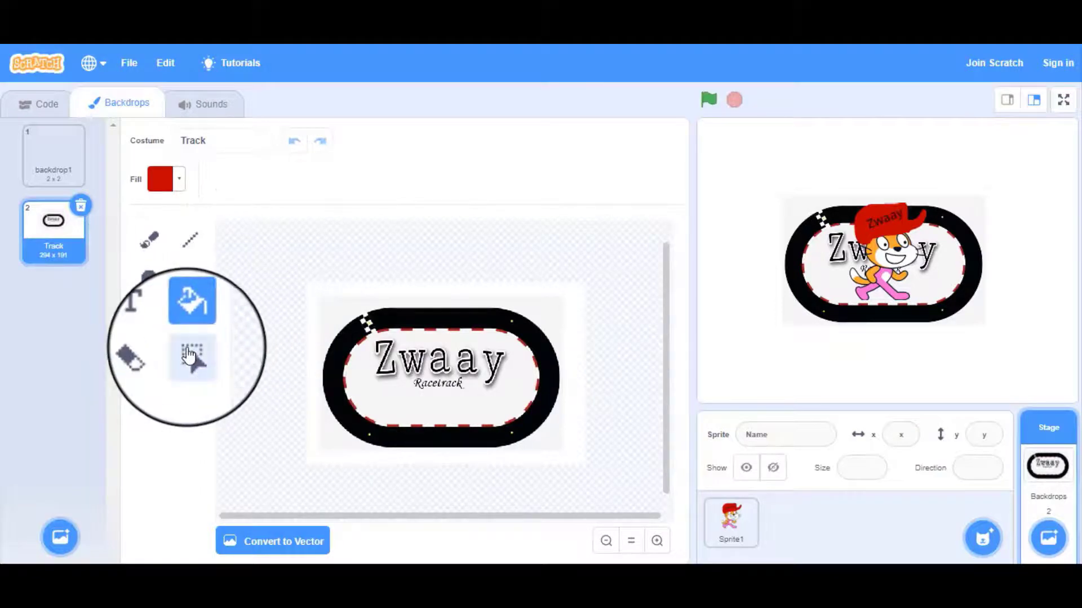
click(189, 355)
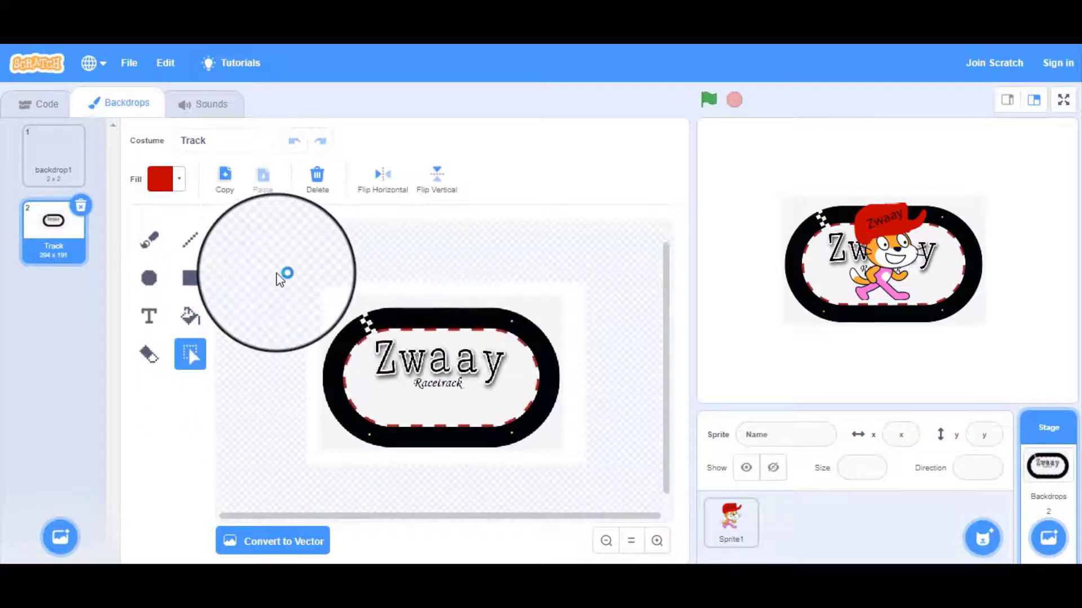
drag(285, 276, 592, 471)
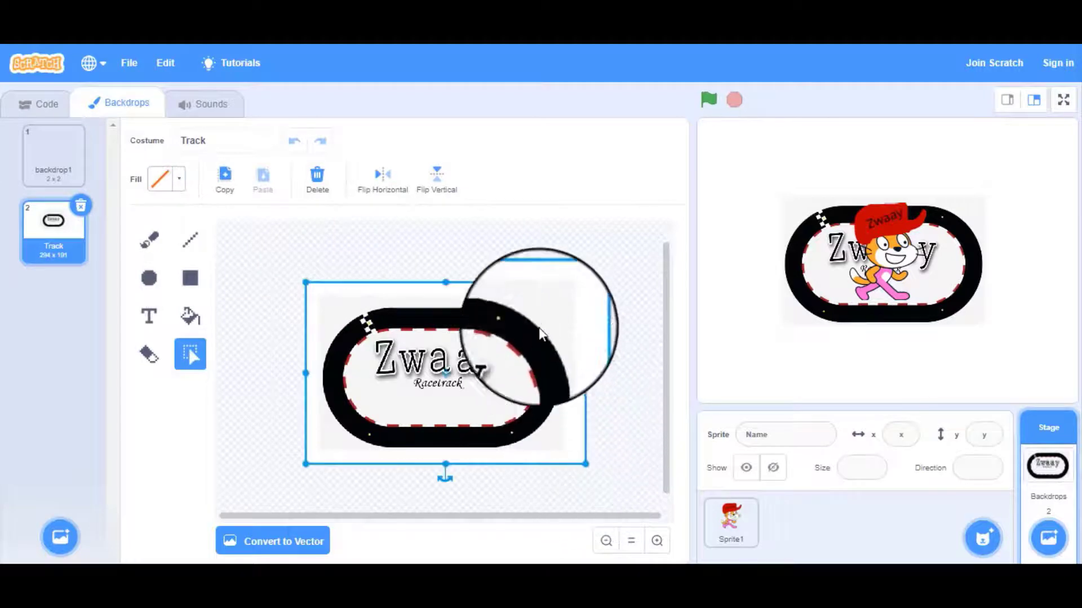
drag(587, 284, 434, 319)
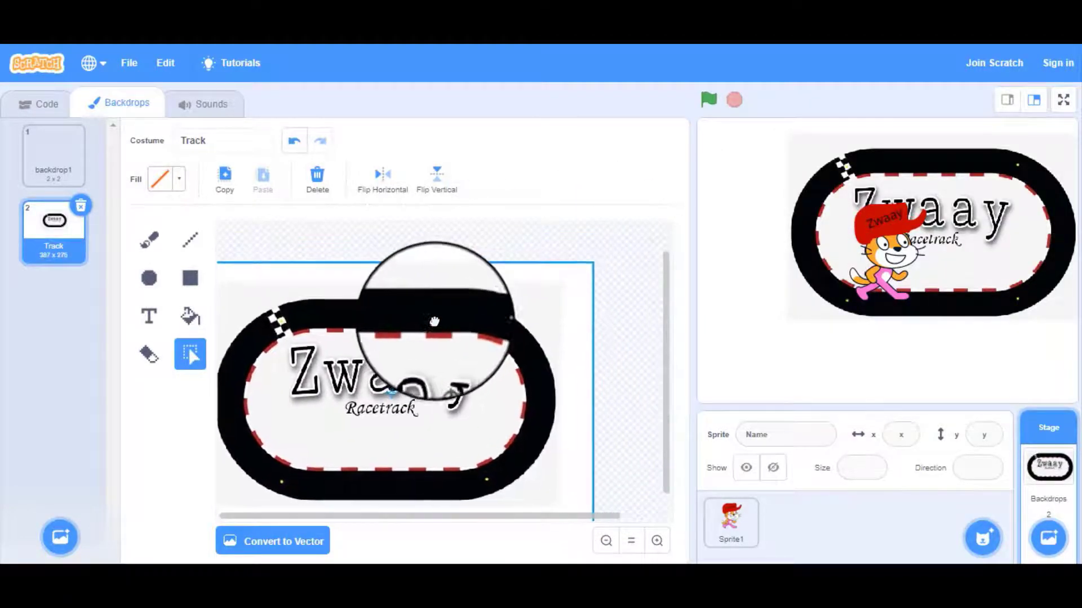
drag(580, 265, 666, 171)
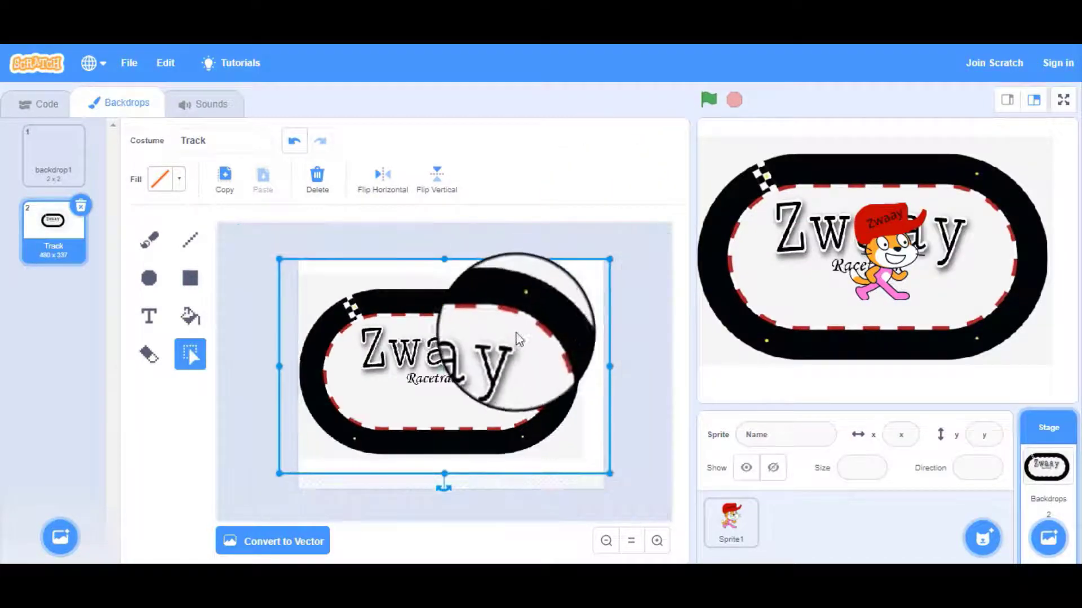
Step: Search the sprite library for "car" and add the purple Convertible sprite to the project
mouse_move(980, 541)
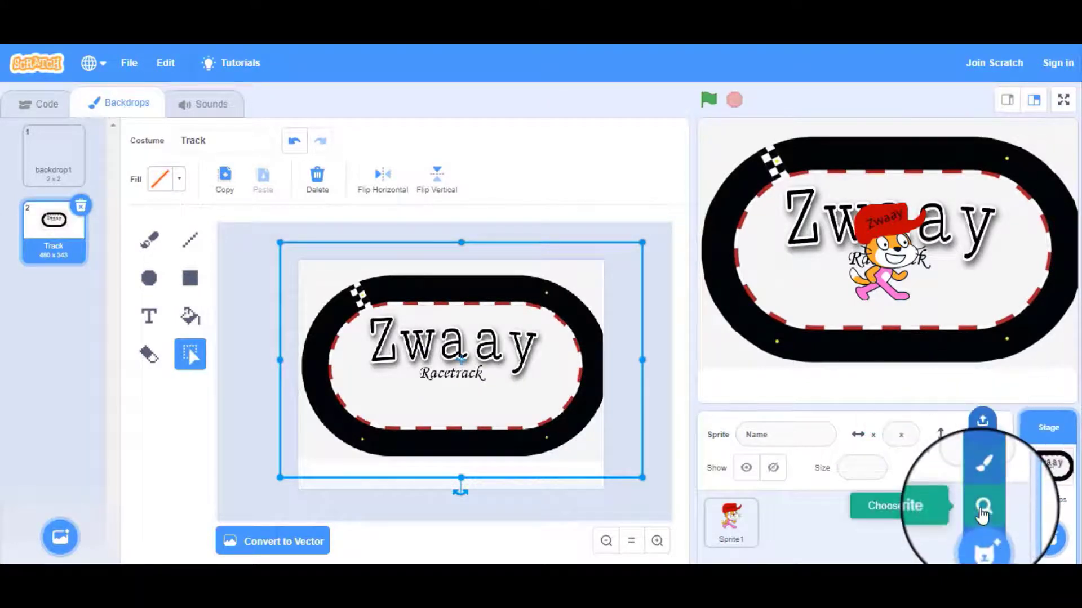
click(981, 513)
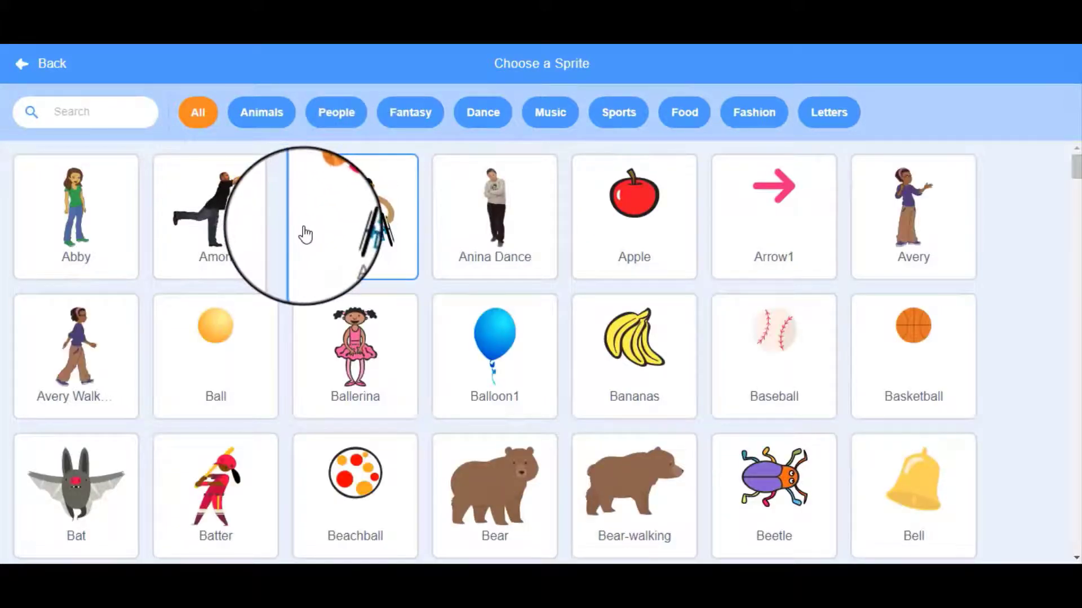
click(80, 108)
scroll(80, 107, down, 8)
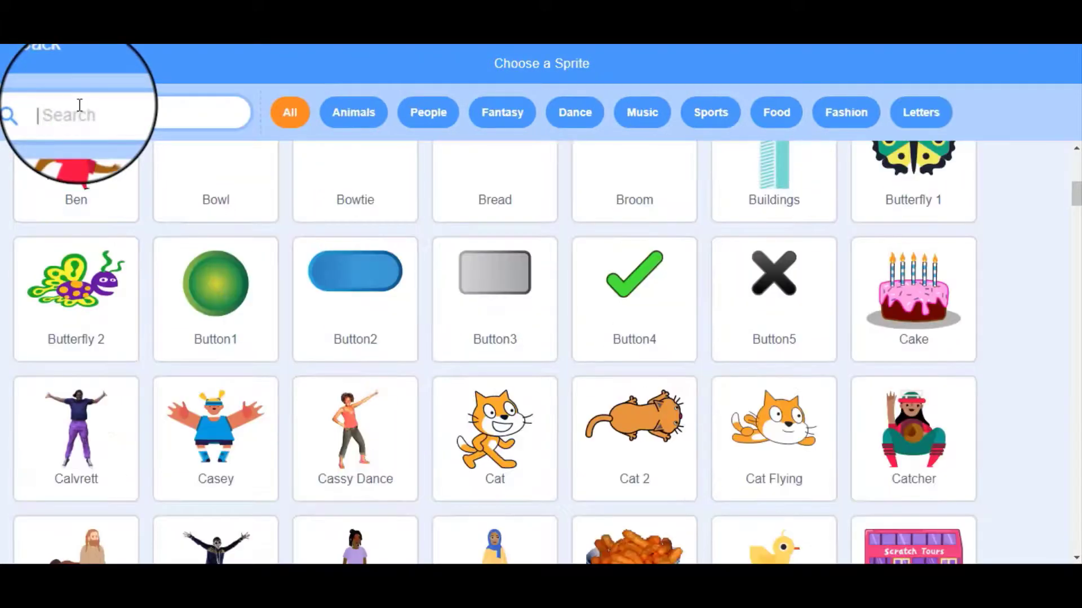
text(car)
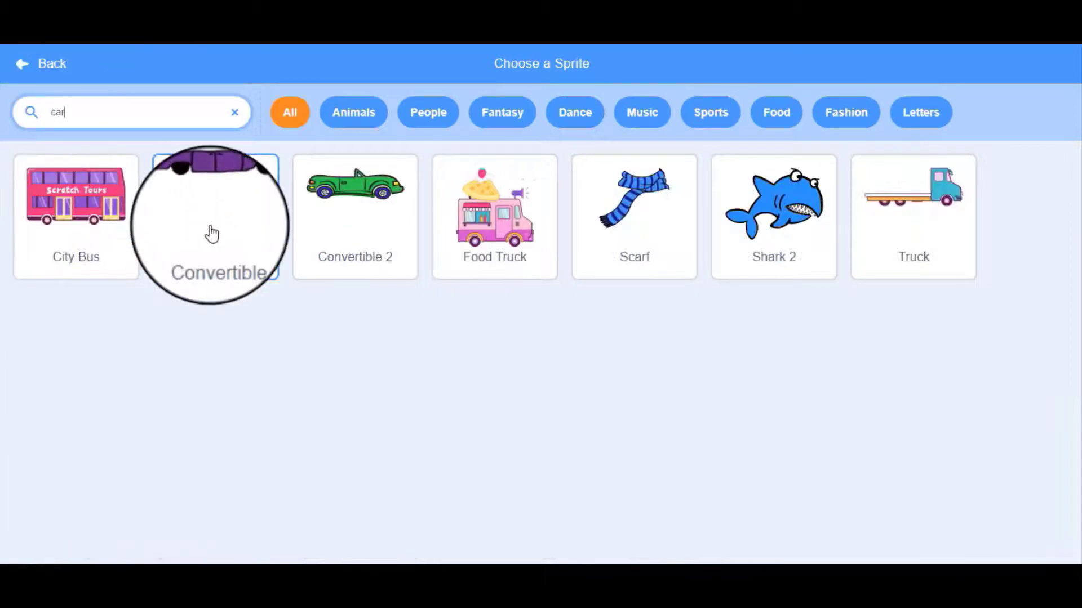
click(251, 244)
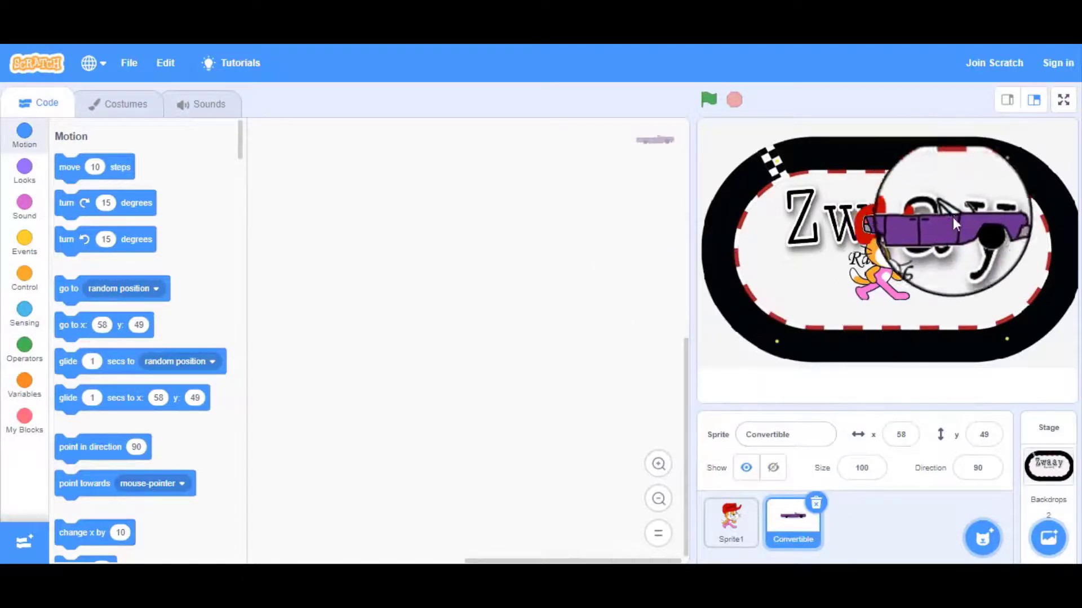
Step: Move the Convertible onto the lower straight at about x -65, y -115 and set its size to 50
drag(930, 224, 842, 380)
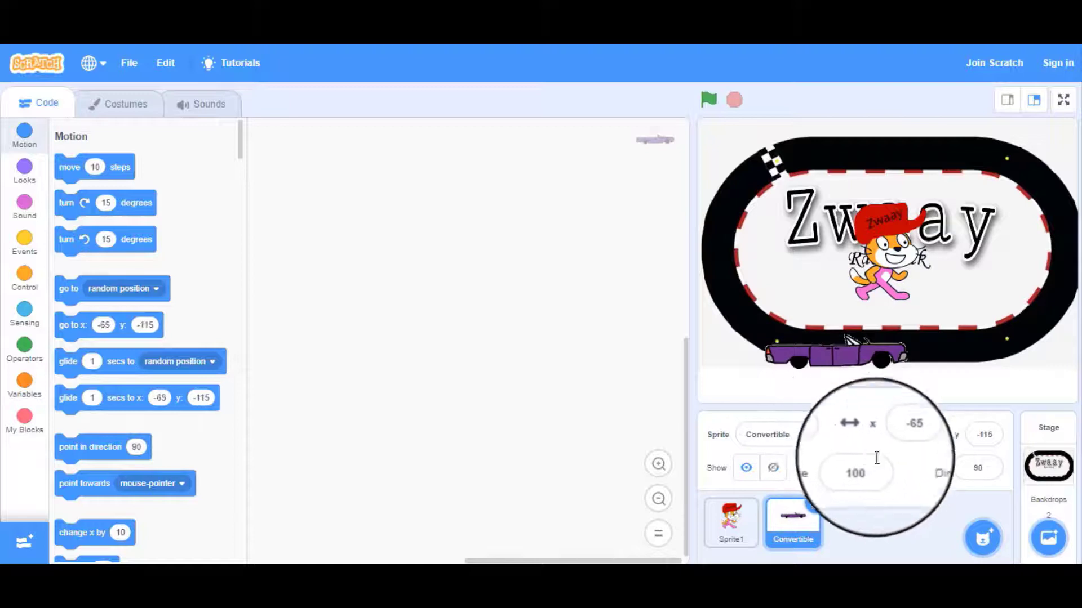
click(849, 468)
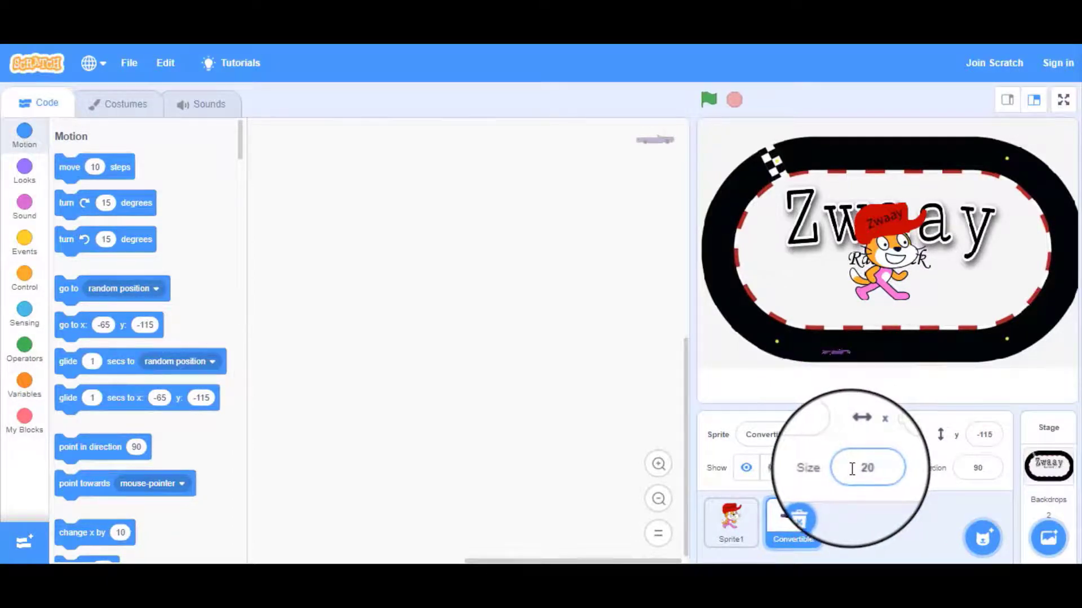
click(853, 469)
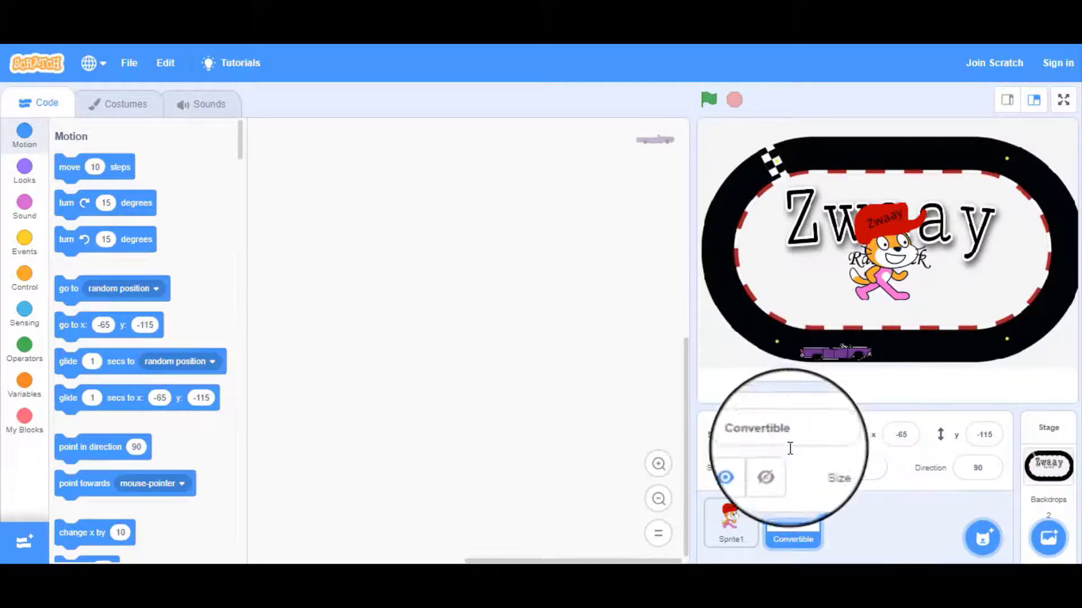
Step: Delete the cat sprite, Sprite1, from the project
click(730, 517)
click(753, 503)
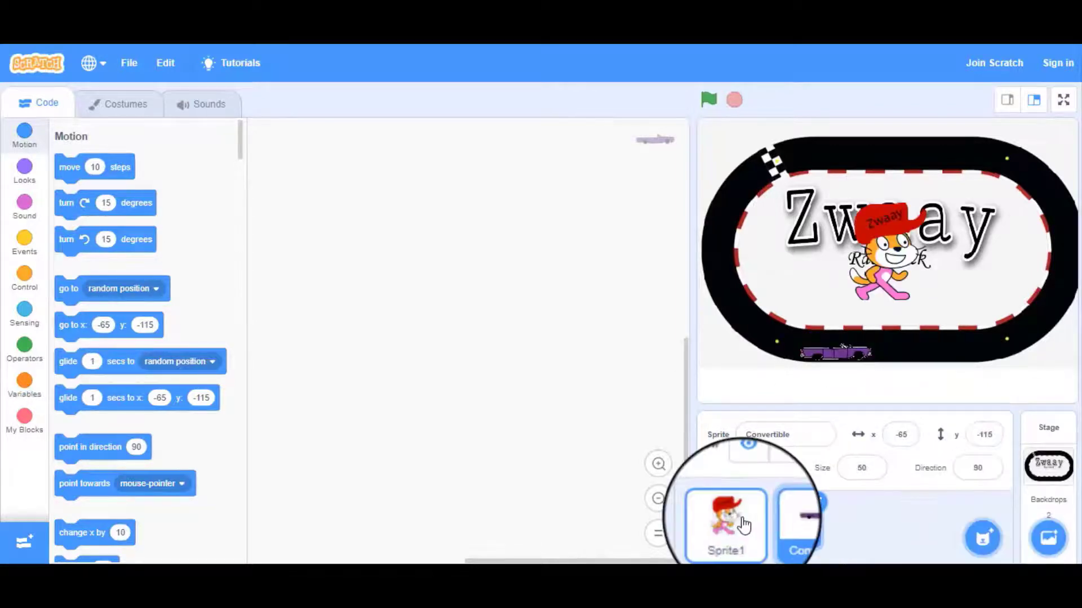
click(743, 525)
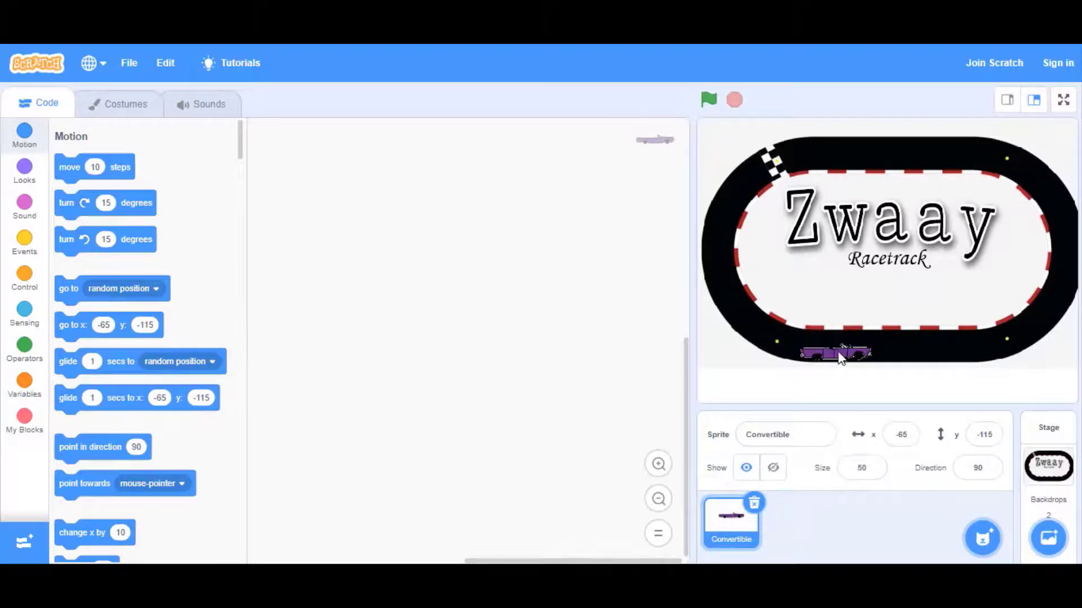
Step: Rotate the Convertible sprite on the track by changing its direction
click(986, 471)
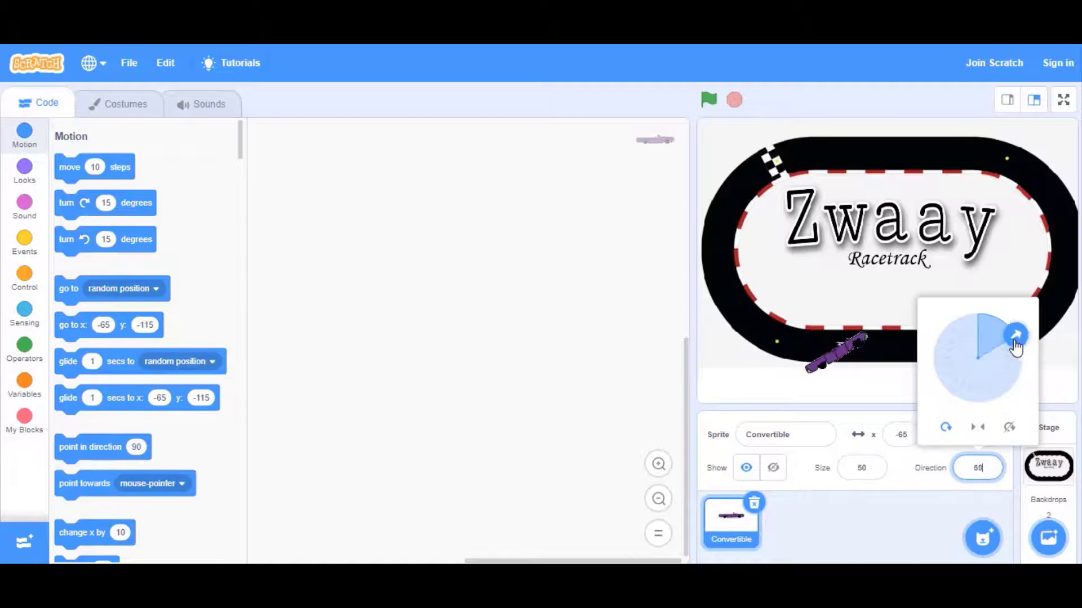
drag(942, 340, 1001, 434)
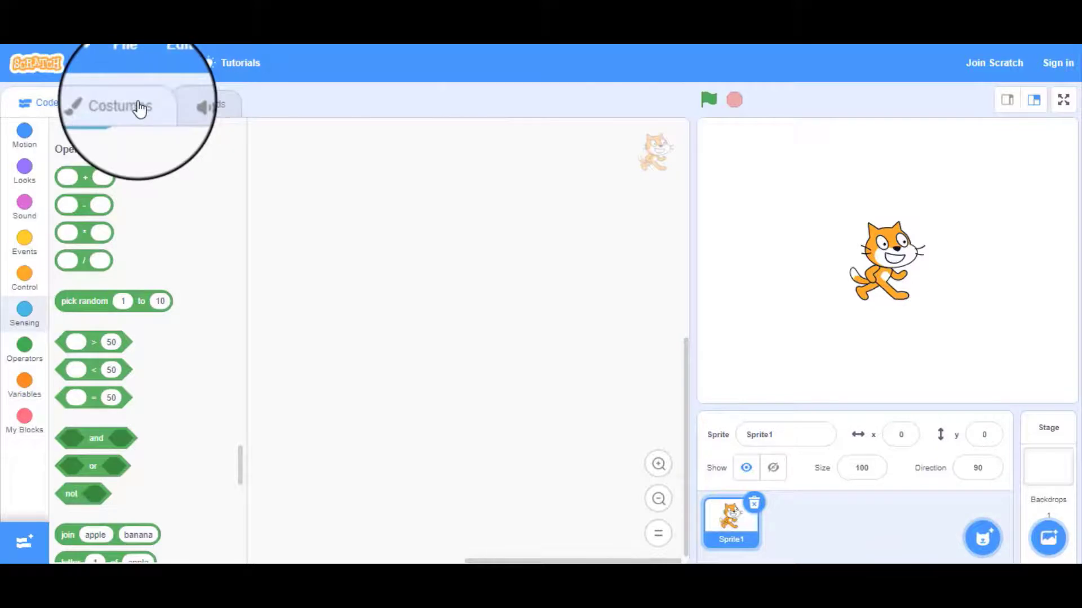
Step: Fill the body and legs of the cat's costume1 with pink, using color 87, saturation 60 and brightness 100
click(140, 110)
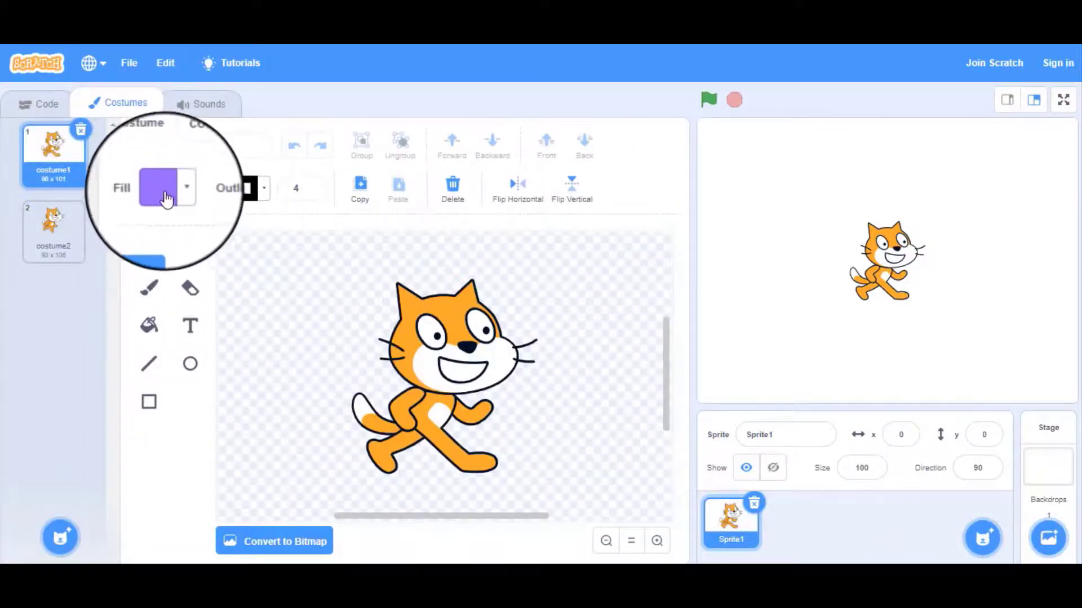
click(148, 325)
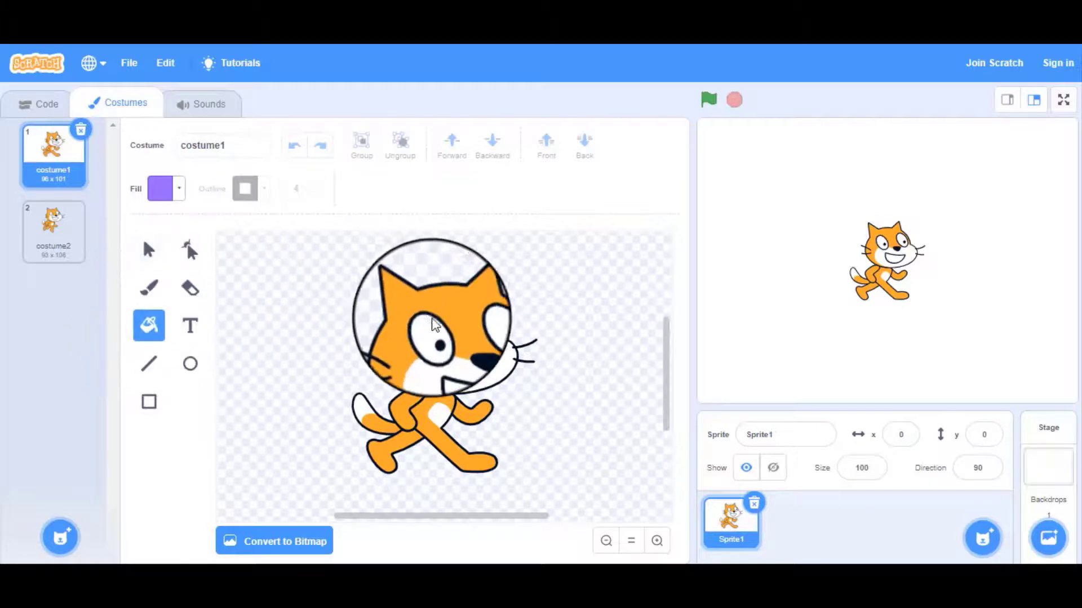
click(179, 189)
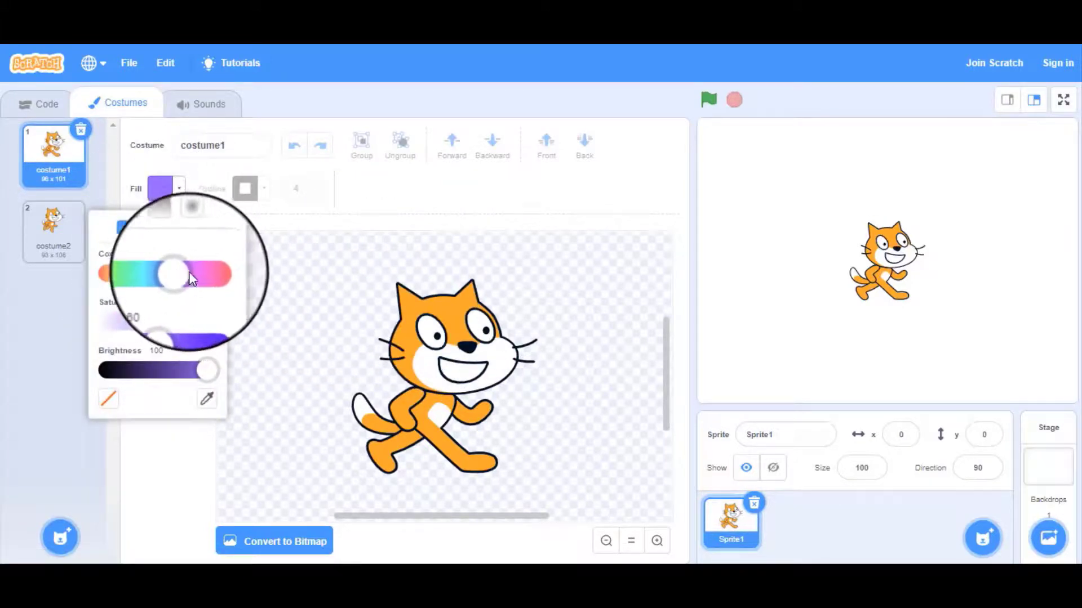
click(202, 274)
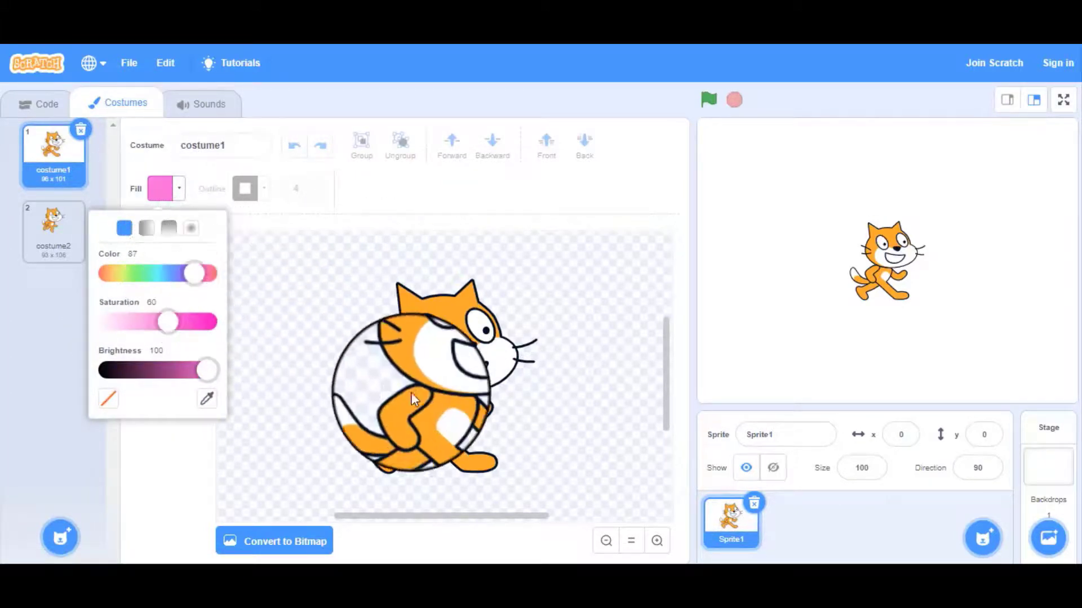
click(424, 419)
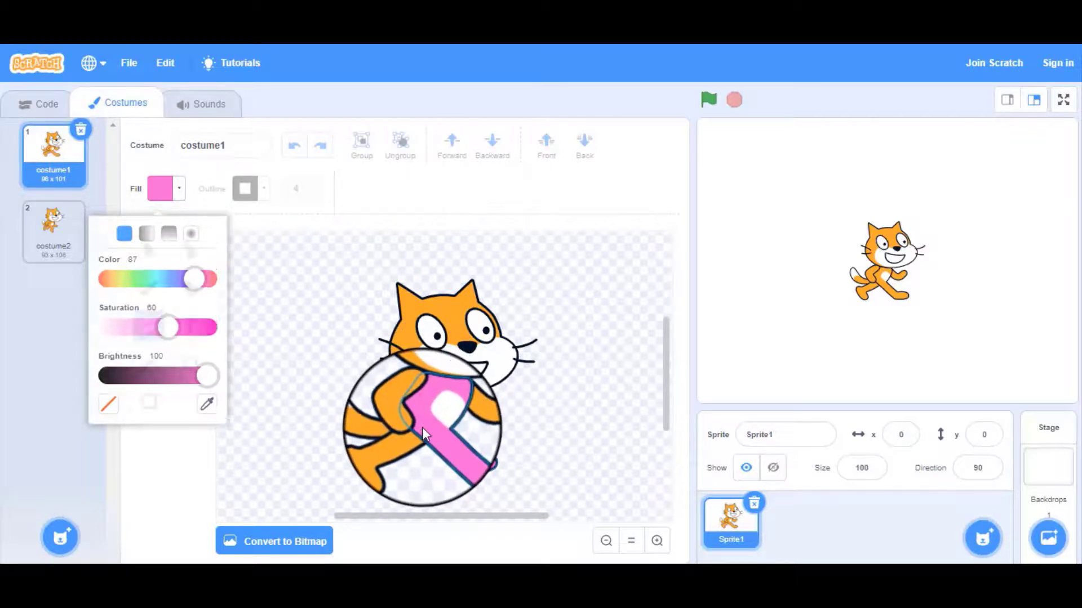
click(388, 450)
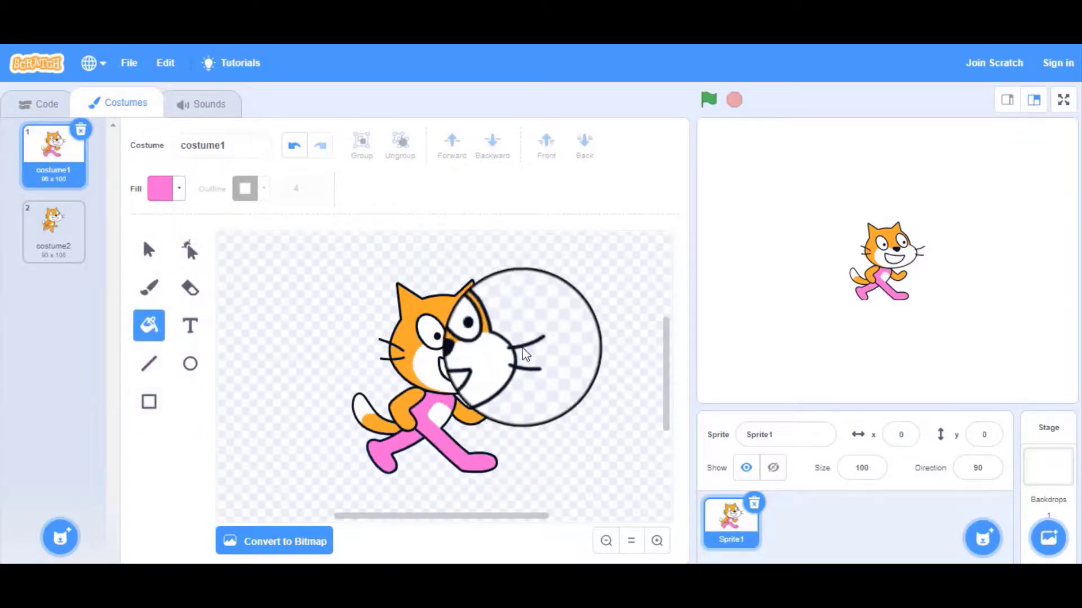
Step: Paint a closed cap outline on the cat's head with the size 10 pink brush and fill its inside pink
click(149, 287)
click(396, 332)
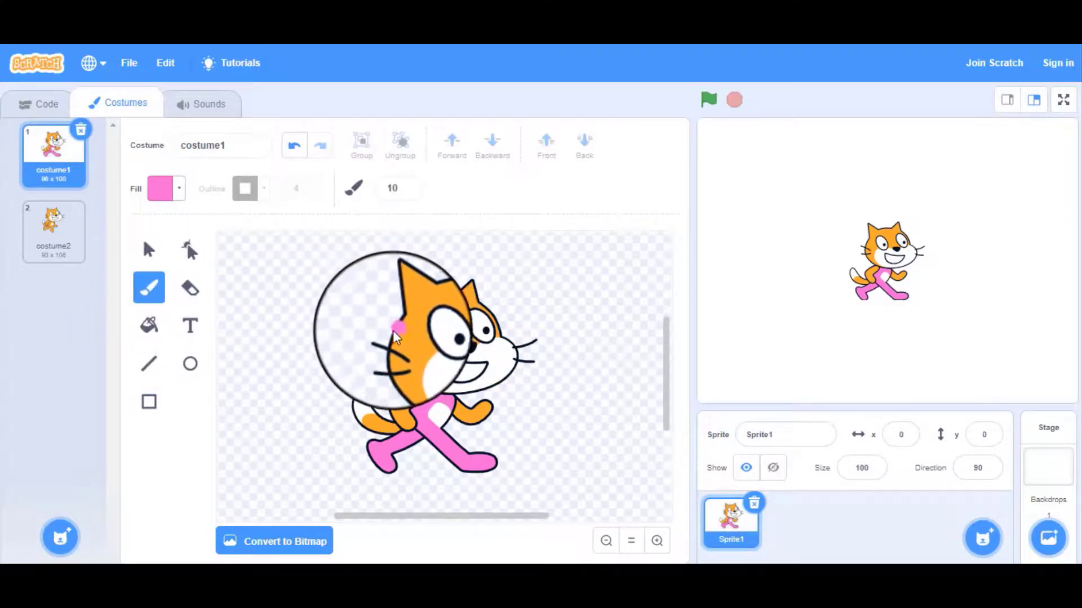
mouse_move(396, 335)
mouse_down()
mouse_move(372, 324)
mouse_move(491, 248)
mouse_move(510, 300)
mouse_move(399, 334)
mouse_up()
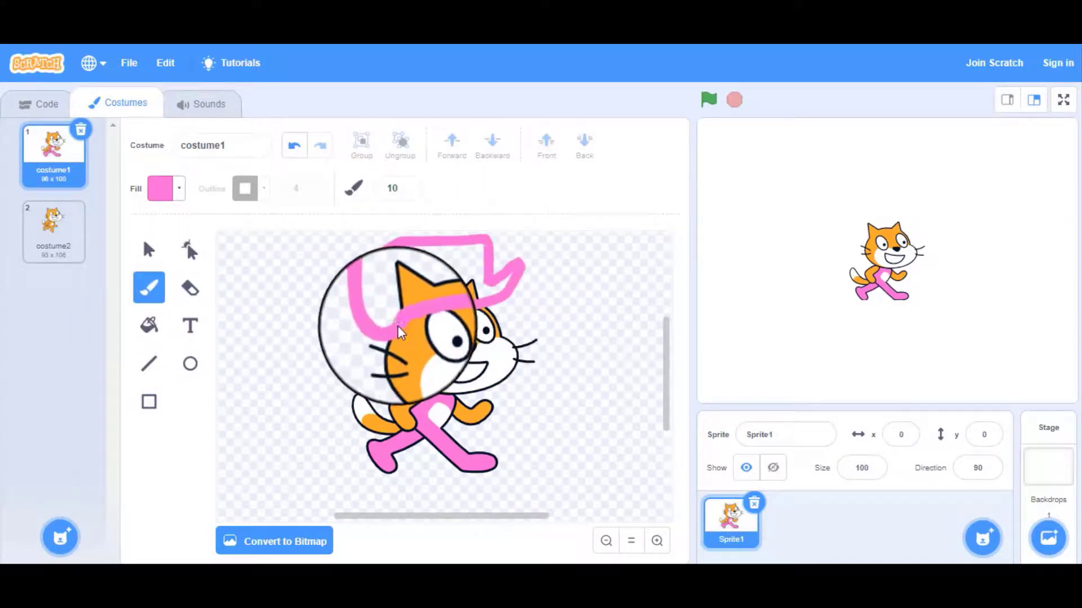
click(148, 325)
click(422, 271)
Step: Add the black Sans Serif text "Zwaay" on the cat's cap, placed and rotated to slant upward
click(190, 325)
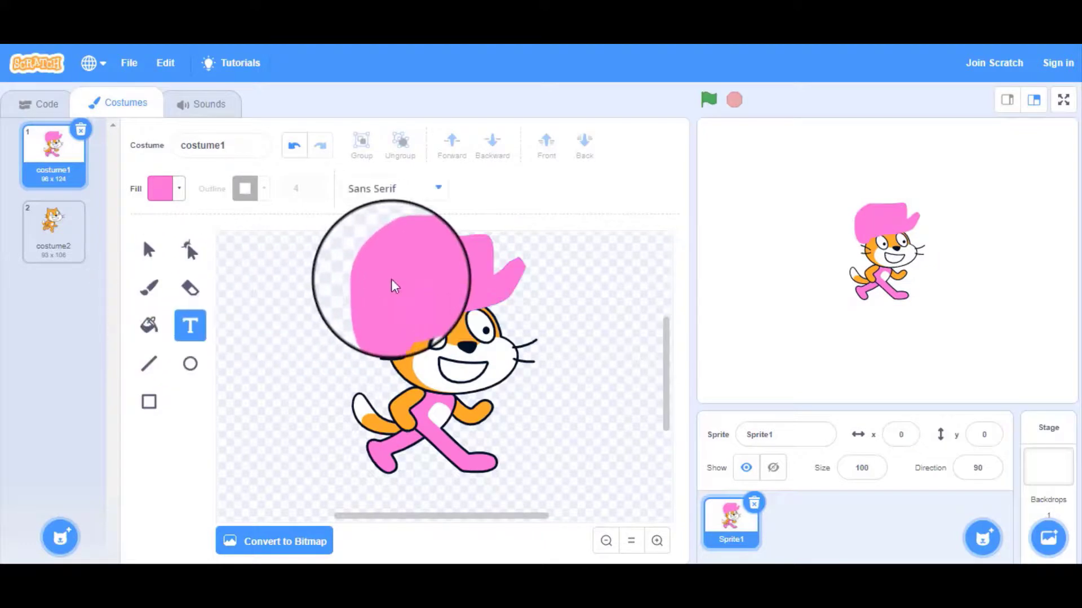
click(449, 295)
click(179, 189)
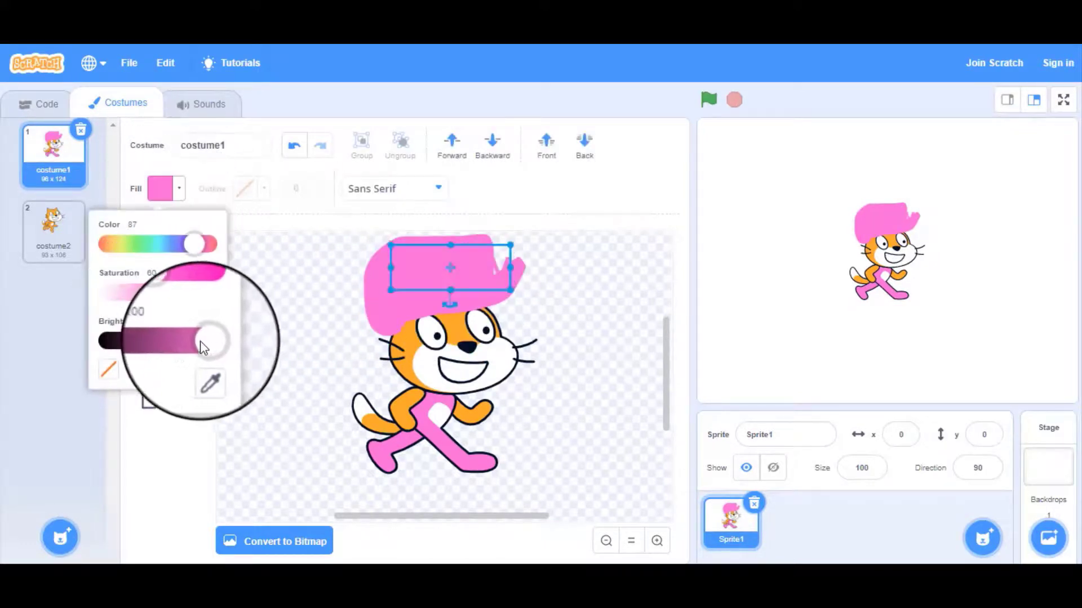
drag(209, 341, 107, 341)
drag(485, 260, 436, 248)
drag(434, 302, 439, 313)
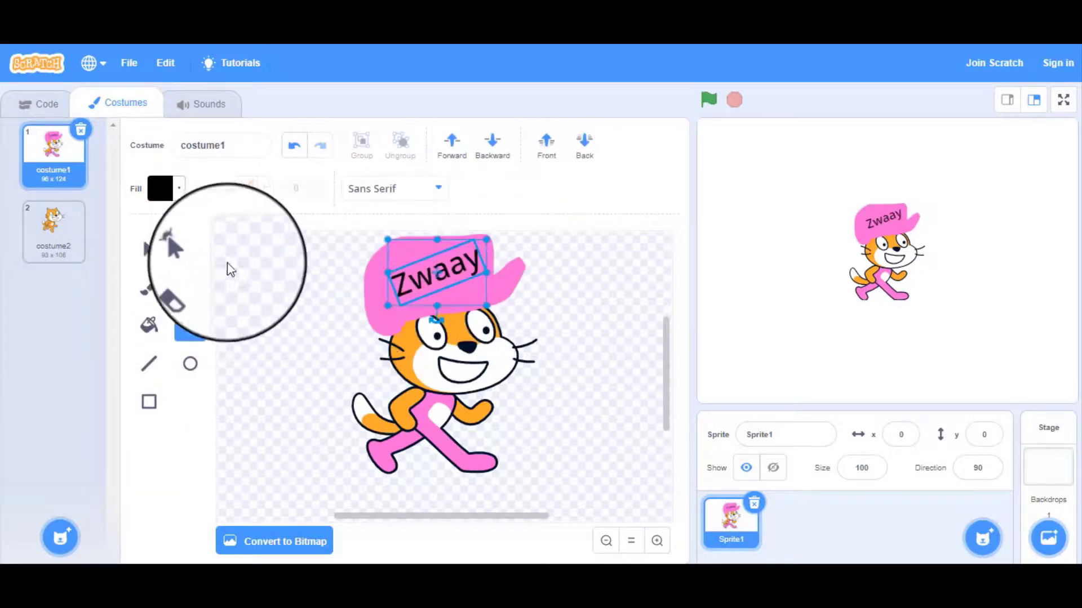
Step: Erase the pink brim sticking out from the front of the cat's cap with the size 40 eraser
click(189, 288)
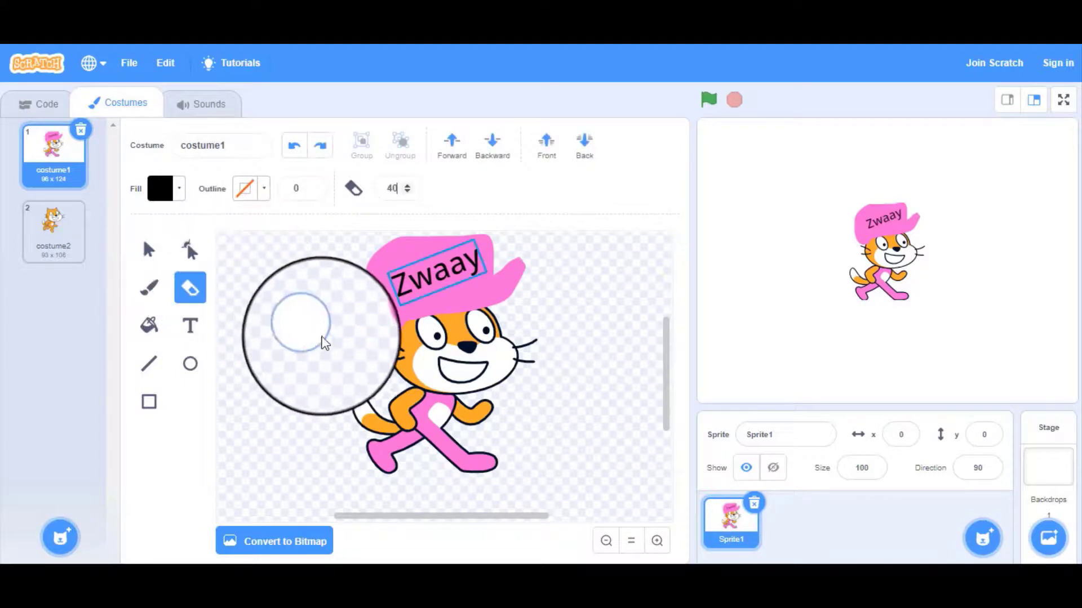
mouse_move(532, 279)
mouse_down()
mouse_move(536, 266)
mouse_move(519, 259)
mouse_move(524, 305)
mouse_move(515, 278)
mouse_move(512, 302)
mouse_up()
Step: Paint a red brim on the cap with the size 10 brush, using color 0 and saturation 100, and fill the cap with the same red
click(150, 290)
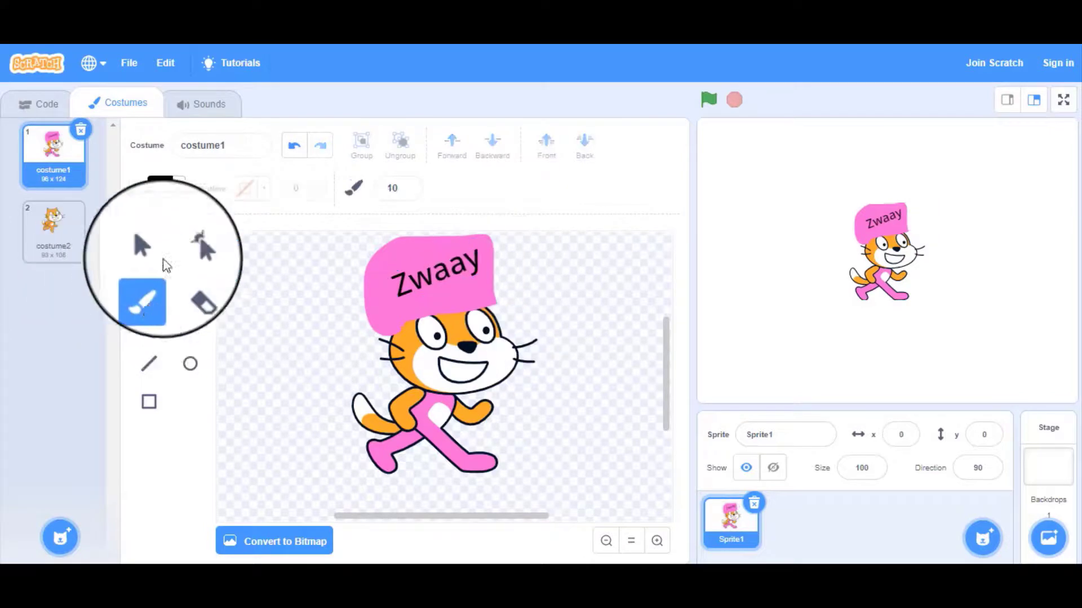
click(163, 188)
drag(110, 337, 206, 339)
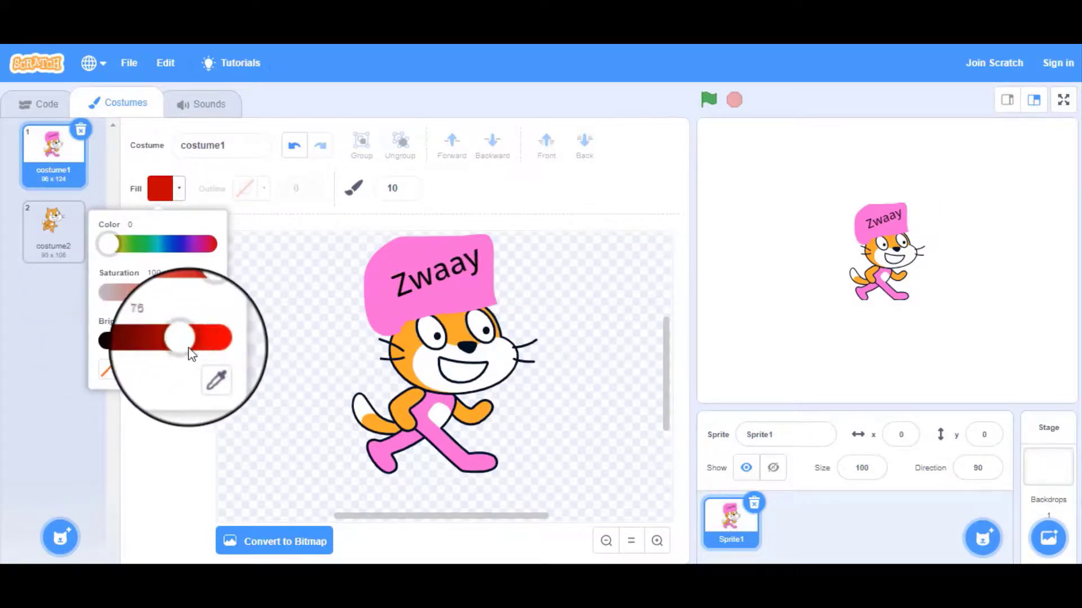
mouse_move(493, 287)
mouse_down()
mouse_move(529, 262)
mouse_move(496, 307)
mouse_up()
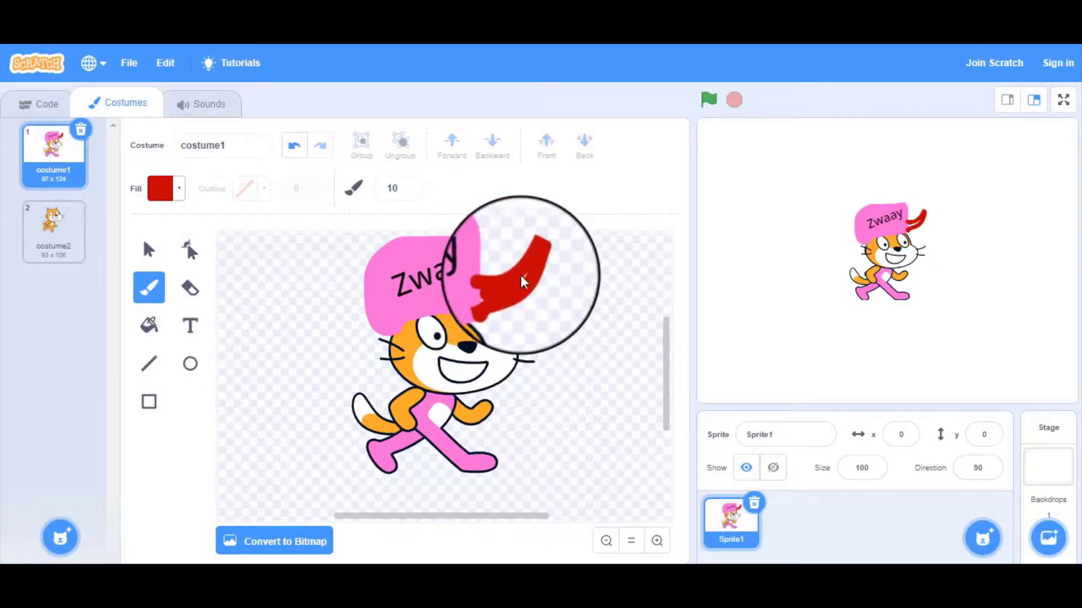
click(149, 326)
click(434, 248)
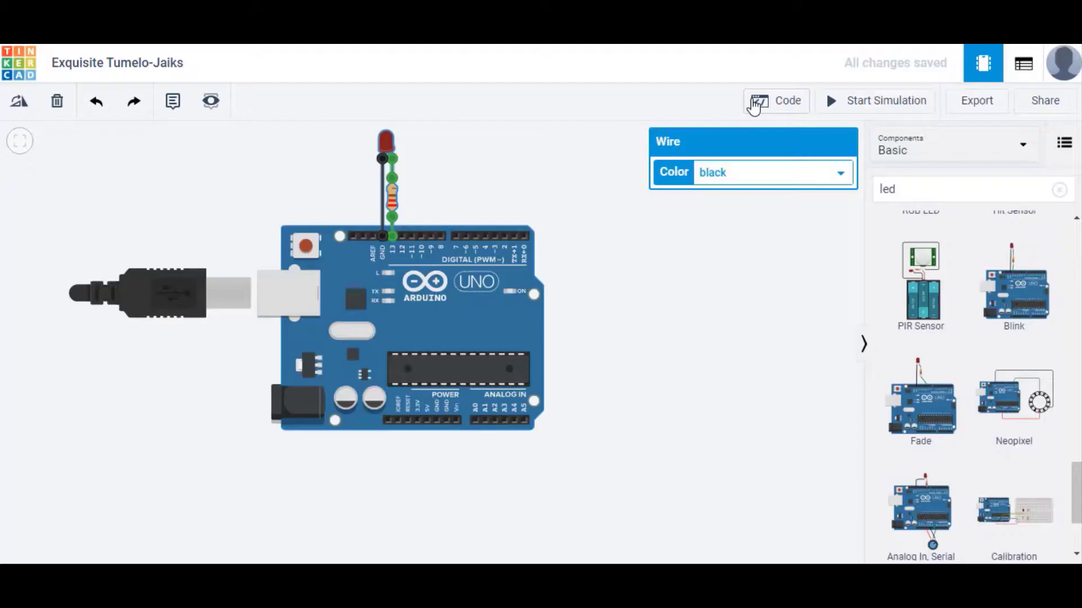
Step: In the Tinkercad Arduino Uno circuit, open the block code editor, widen it and reposition the circuit in the space beside it
click(753, 104)
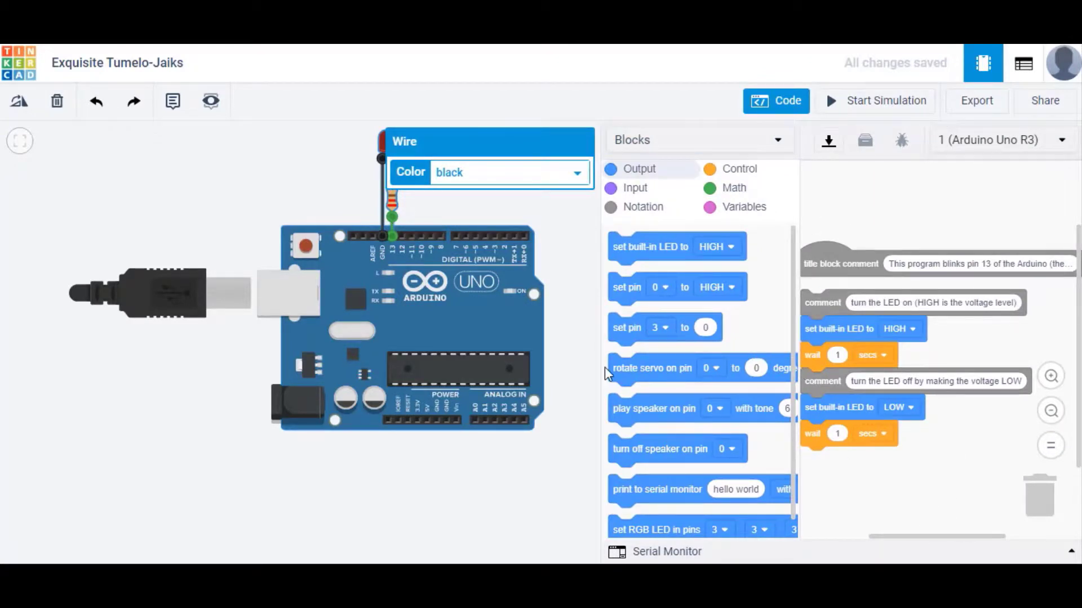
drag(598, 364, 417, 364)
click(78, 384)
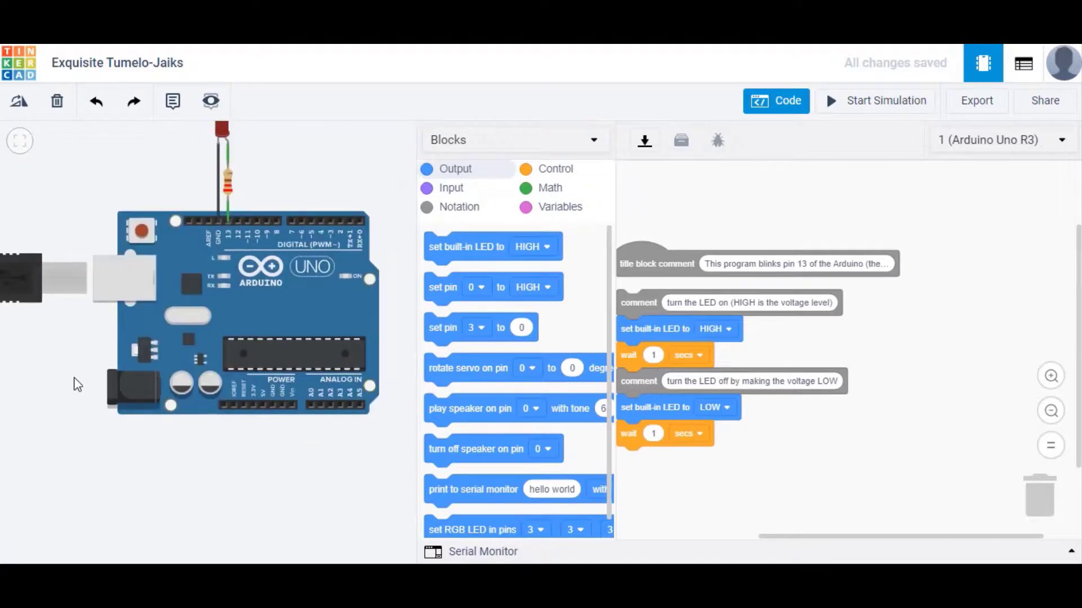
drag(355, 164, 391, 249)
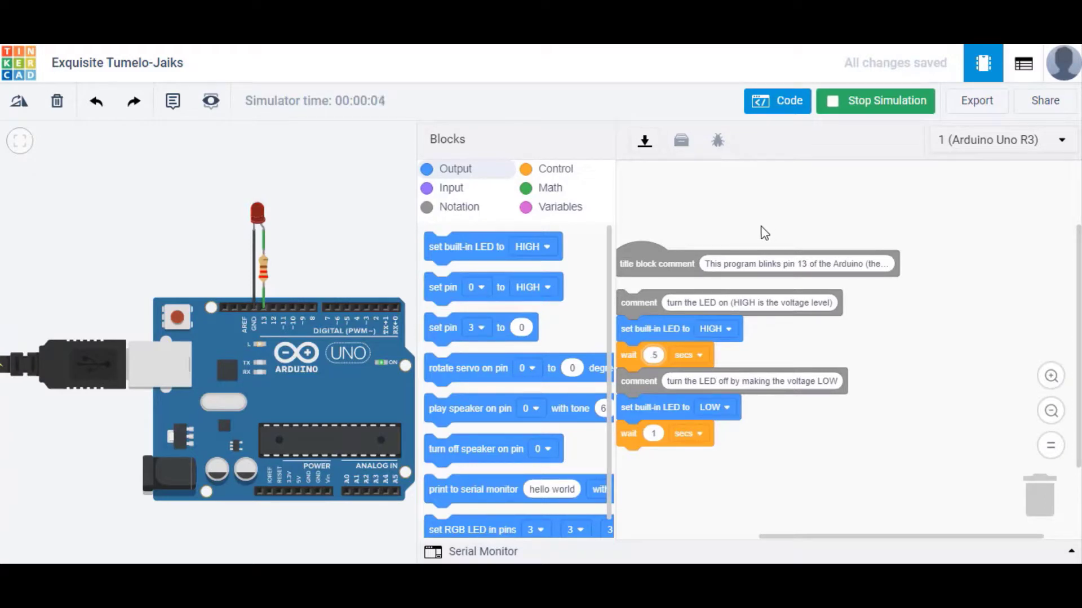
Step: Stop the running simulation of the Arduino LED circuit
click(855, 109)
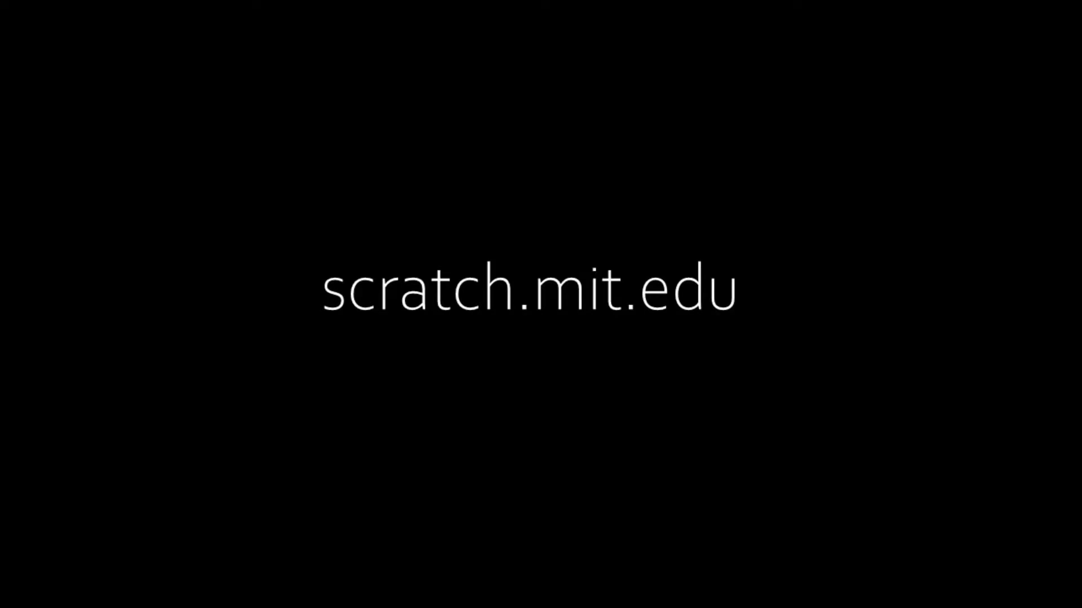